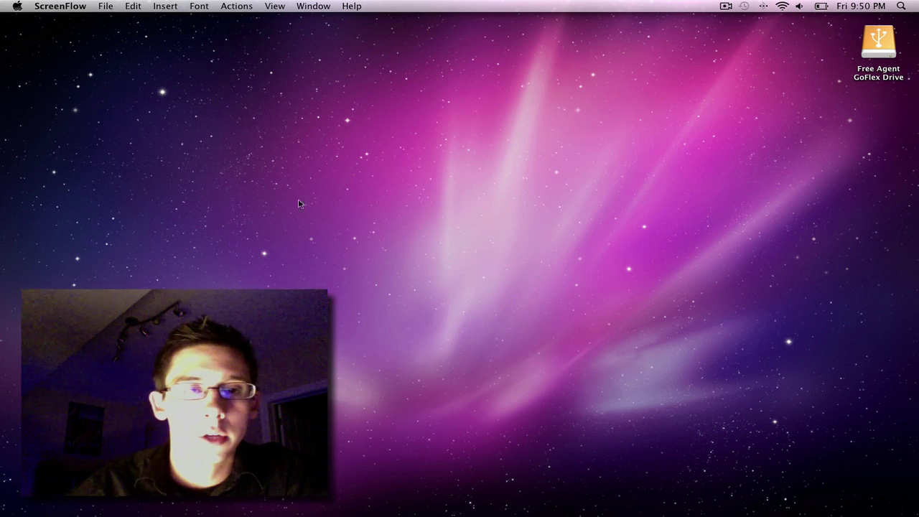
Bring up Chrome's Transmission 2.32 download page and close the recent downloads bar
{"action": "key", "text": "F8"}
{"action": "left_click", "coordinate": [685, 193]}
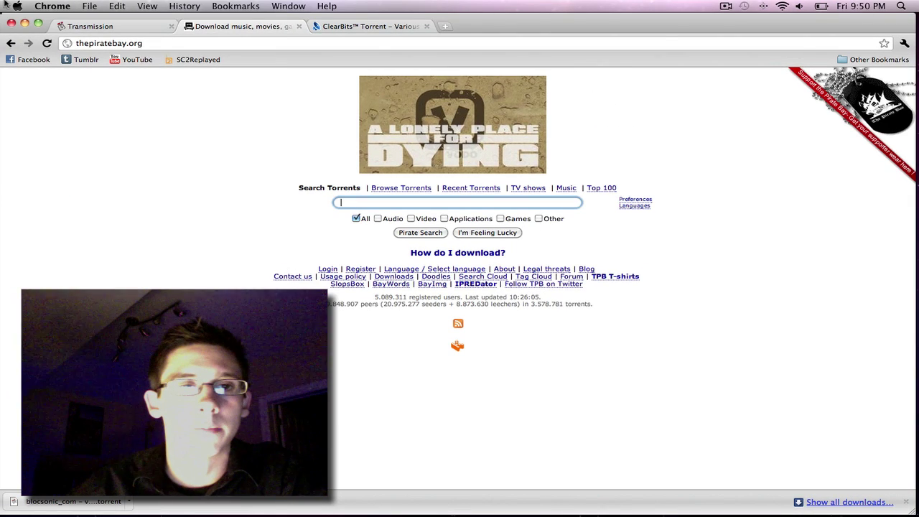
{"action": "left_click", "coordinate": [89, 26]}
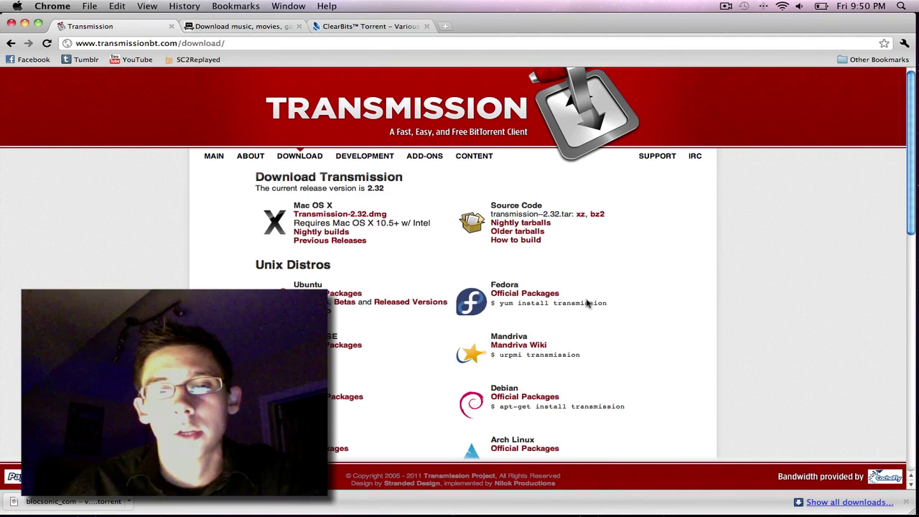
{"action": "left_click", "coordinate": [907, 503]}
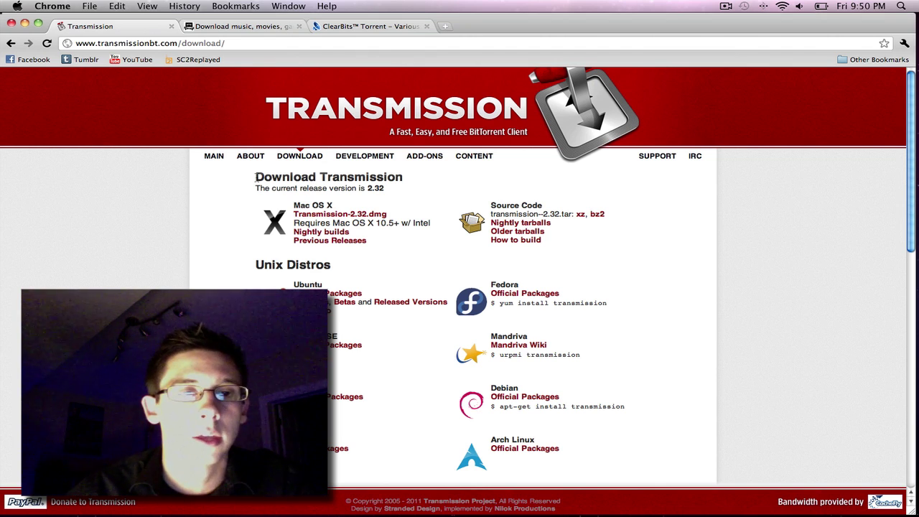
{"action": "left_click_drag", "start_coordinate": [256, 178], "coordinate": [608, 302]}
{"action": "left_click", "coordinate": [700, 272]}
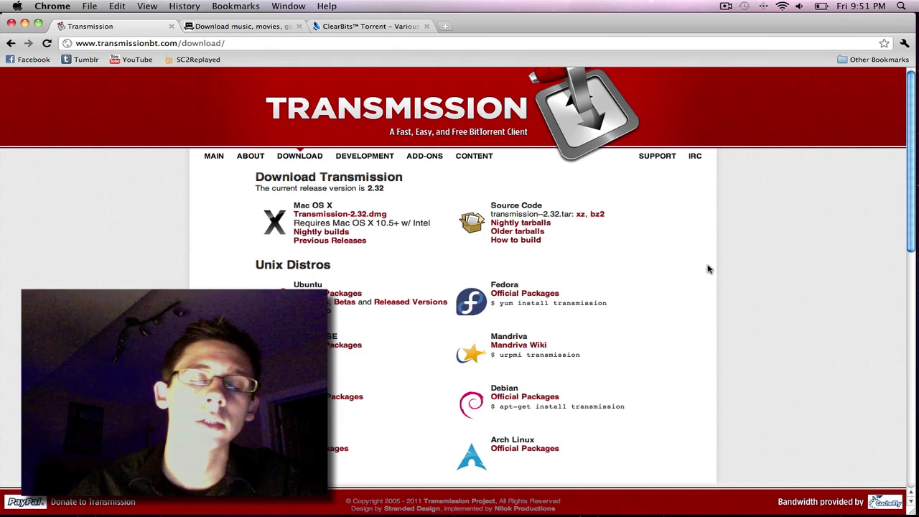
Switch to the Transmission space and nudge its empty 0-transfer window slightly left
{"action": "key", "text": "F8"}
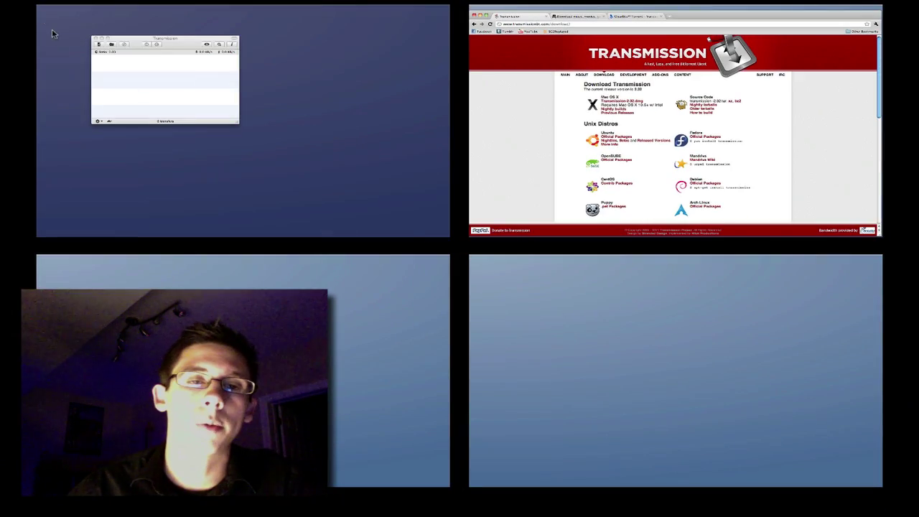
{"action": "key", "text": "F8"}
{"action": "key", "text": "F8"}
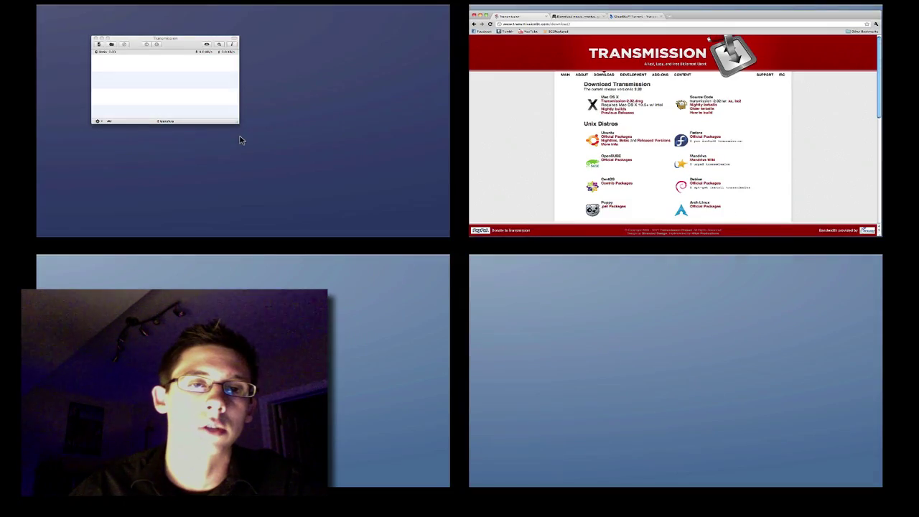
{"action": "left_click", "coordinate": [240, 140]}
{"action": "left_click_drag", "start_coordinate": [288, 79], "coordinate": [277, 75]}
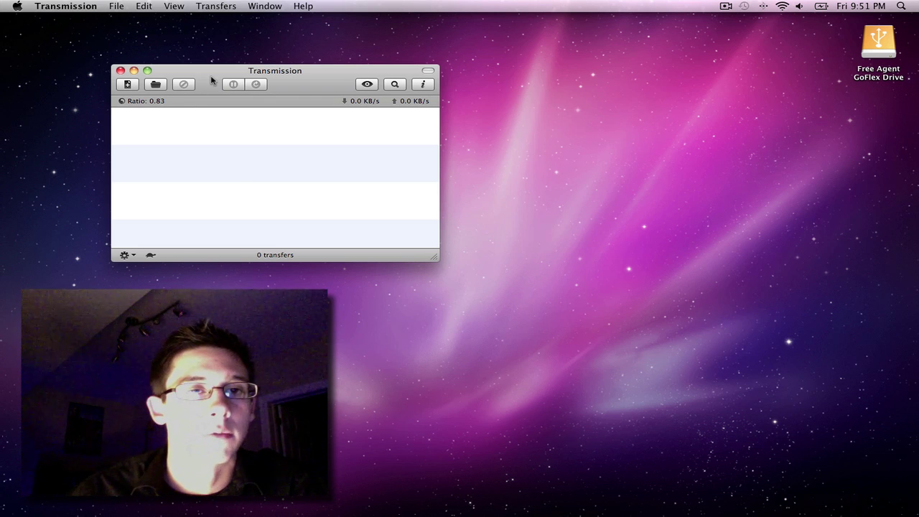
{"action": "left_click_drag", "start_coordinate": [212, 81], "coordinate": [189, 78]}
Return to the Chrome space and look over The Pirate Bay tab's page
{"action": "key", "text": "F8"}
{"action": "left_click", "coordinate": [649, 159]}
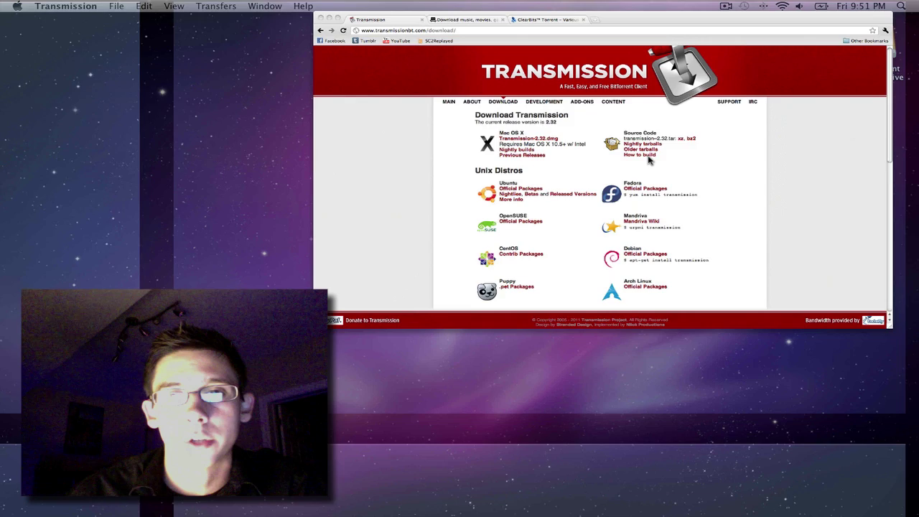
{"action": "left_click", "coordinate": [247, 26]}
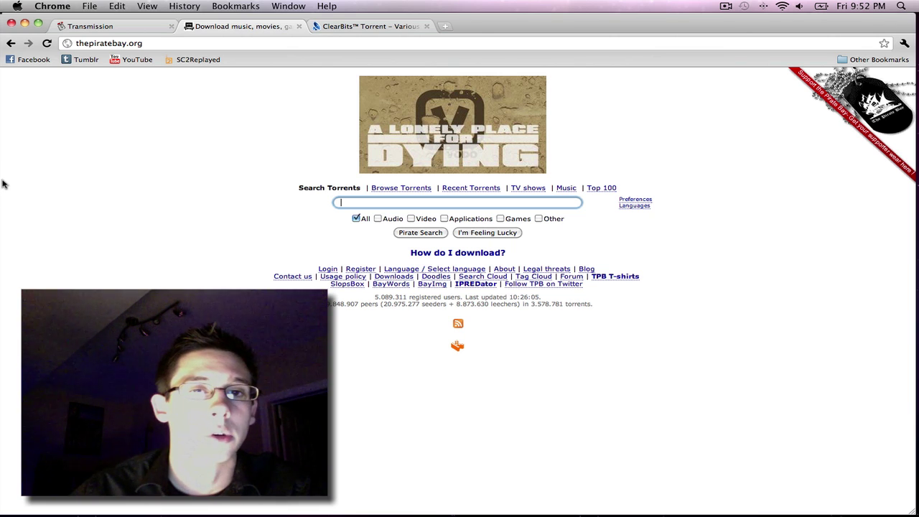
{"action": "left_click_drag", "start_coordinate": [233, 86], "coordinate": [751, 441]}
{"action": "left_click", "coordinate": [683, 383]}
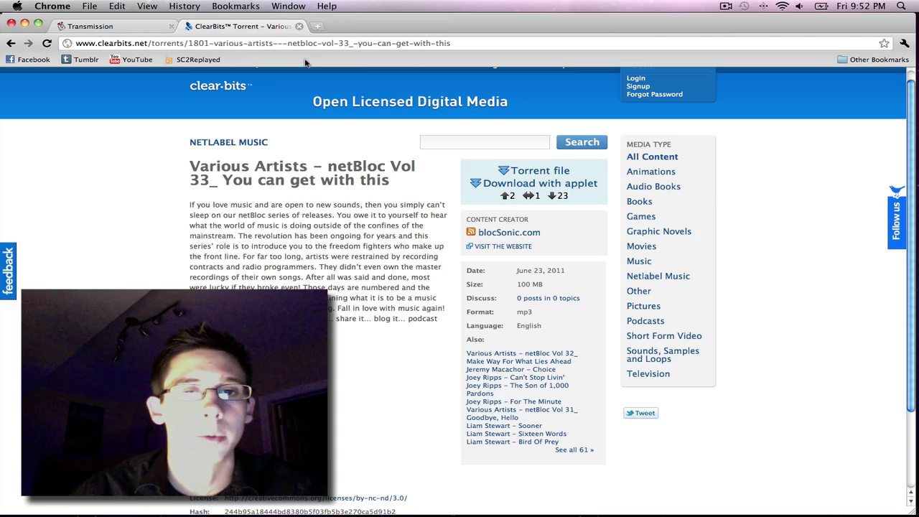
Close The Pirate Bay tab and go to the ClearBits home page via its logo
{"action": "left_click", "coordinate": [299, 26]}
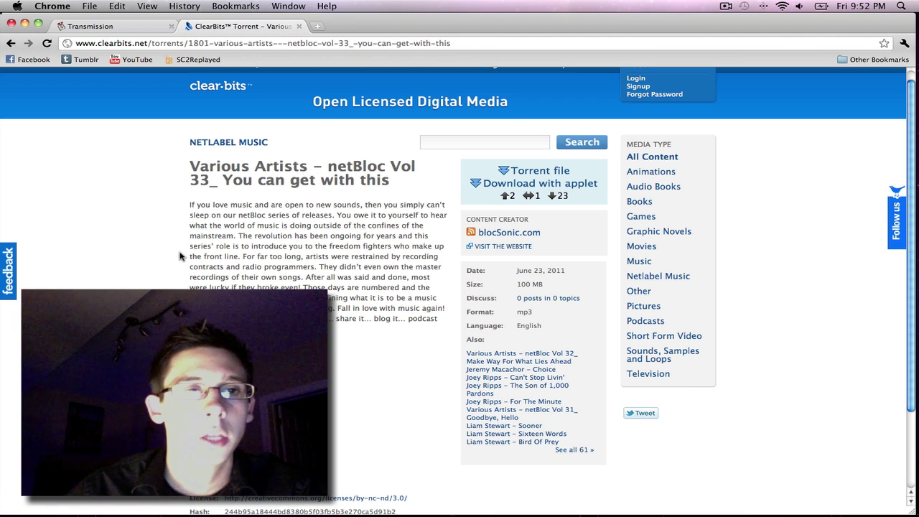
{"action": "scroll", "coordinate": [230, 81], "scroll_direction": "up", "scroll_amount": 1}
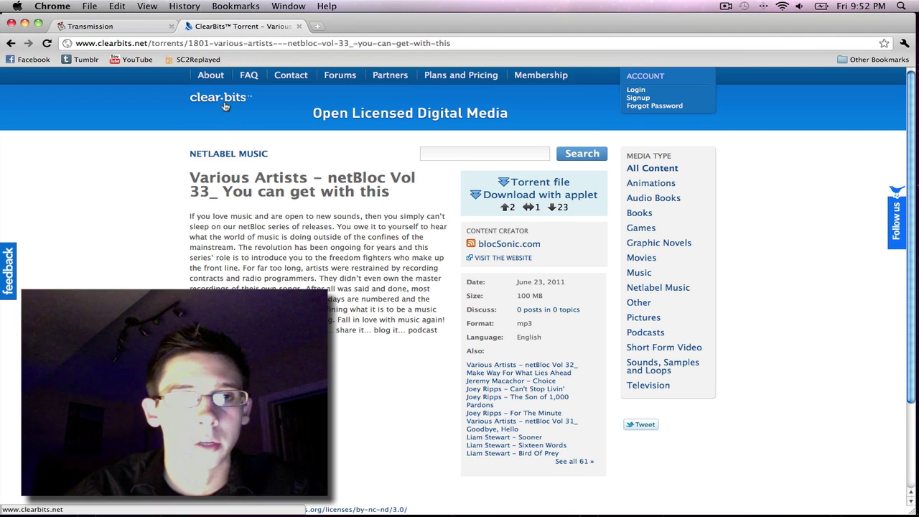
{"action": "left_click", "coordinate": [227, 100]}
{"action": "scroll", "coordinate": [459, 288], "scroll_direction": "down", "scroll_amount": 5}
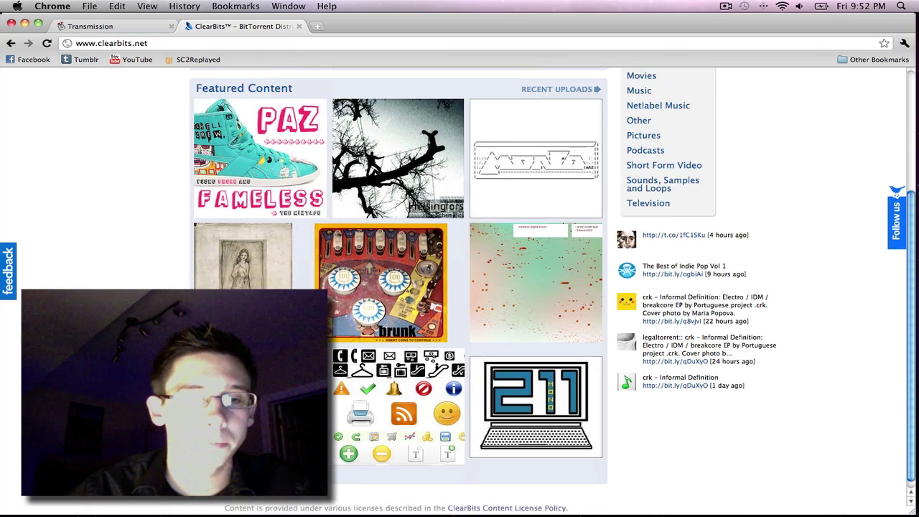
{"action": "scroll", "coordinate": [460, 287], "scroll_direction": "up", "scroll_amount": 6}
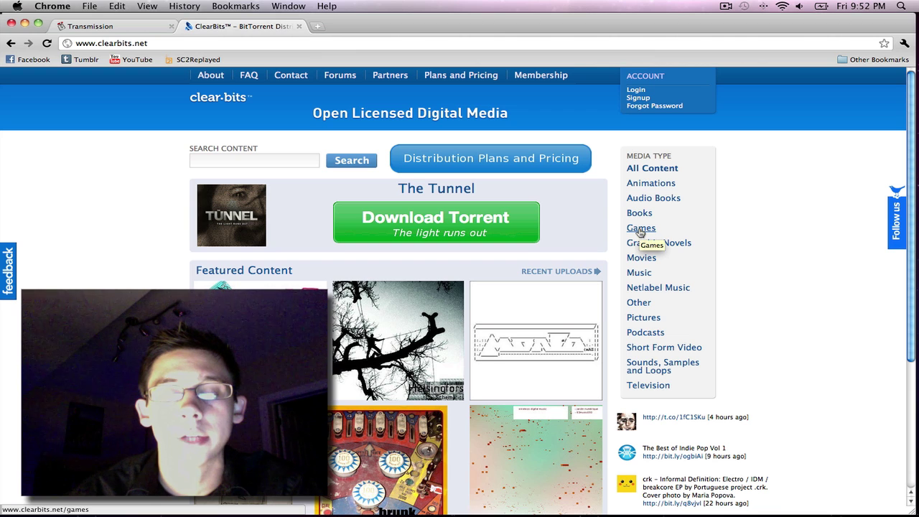
List All Content on ClearBits and open the netBloc Vol 32 page, checking its 2 seeds
{"action": "left_click", "coordinate": [644, 175]}
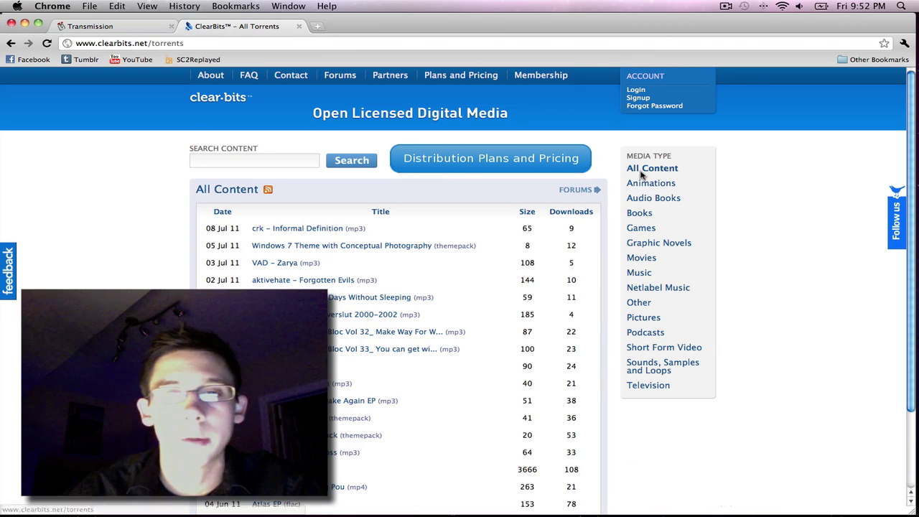
{"action": "scroll", "coordinate": [643, 175], "scroll_direction": "down", "scroll_amount": 3}
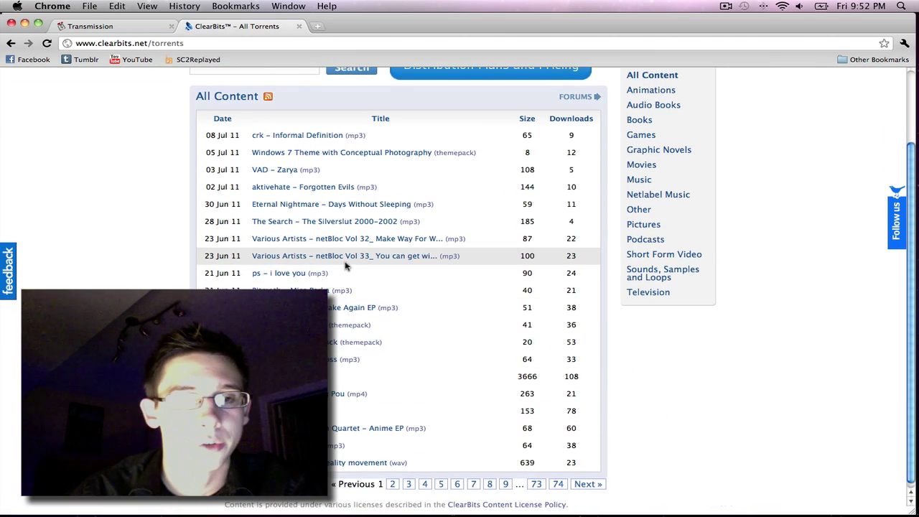
{"action": "left_click", "coordinate": [329, 239]}
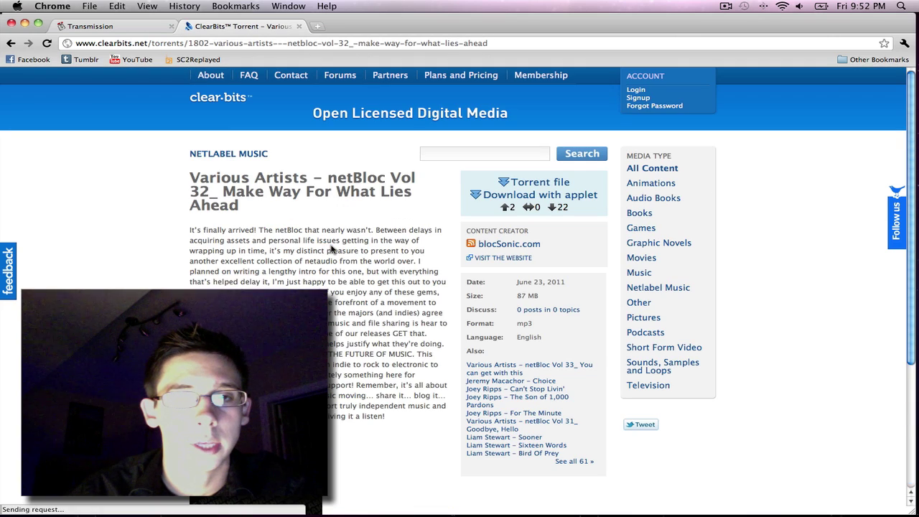
{"action": "scroll", "coordinate": [345, 273], "scroll_direction": "down", "scroll_amount": 5}
{"action": "scroll", "coordinate": [358, 297], "scroll_direction": "up", "scroll_amount": 5}
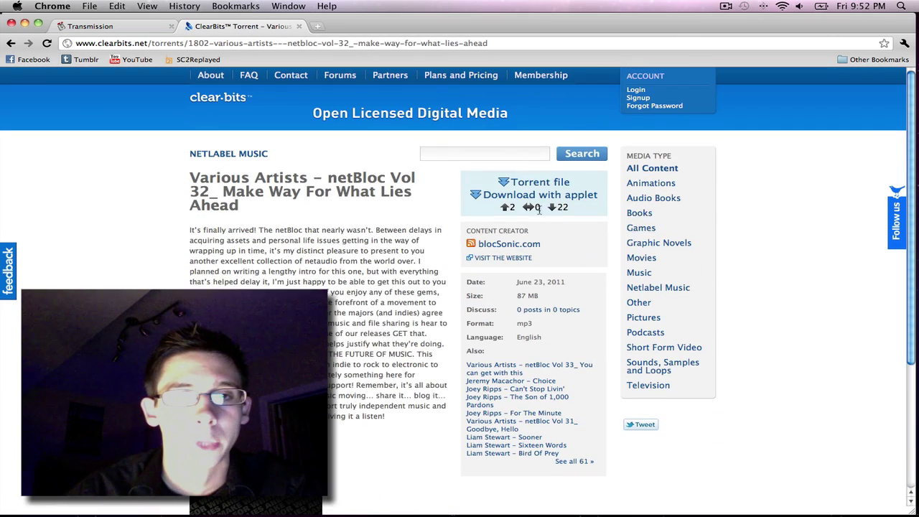
{"action": "mouse_move", "coordinate": [508, 208]}
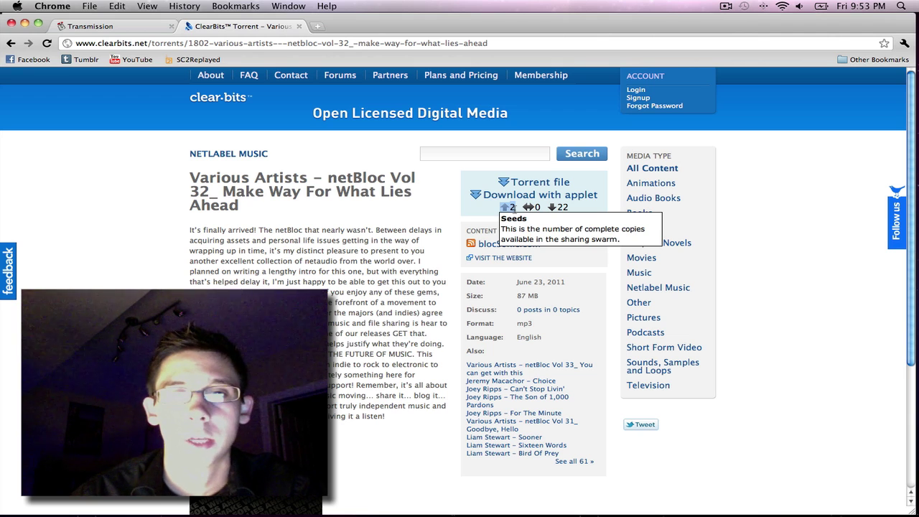
Download the netBloc Vol 32 .torrent file from its ClearBits page
{"action": "left_click", "coordinate": [514, 208]}
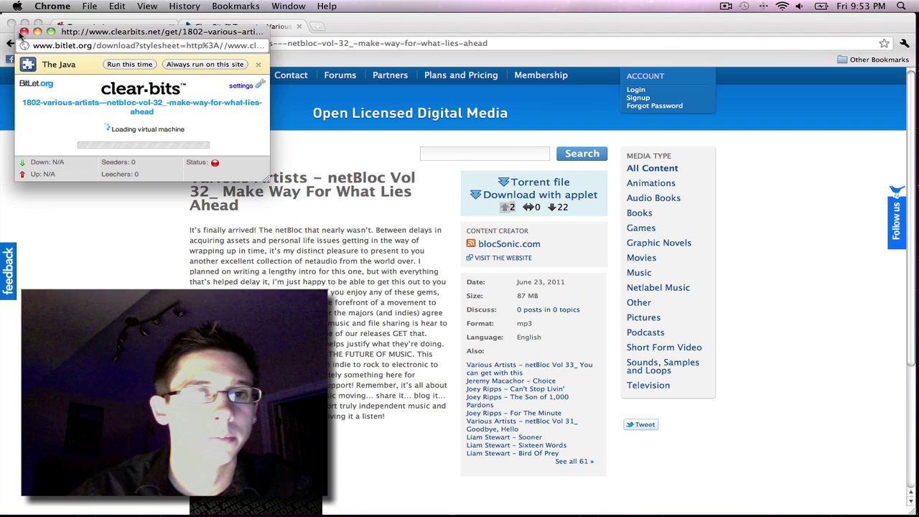
{"action": "left_click", "coordinate": [24, 32]}
{"action": "mouse_move", "coordinate": [507, 209]}
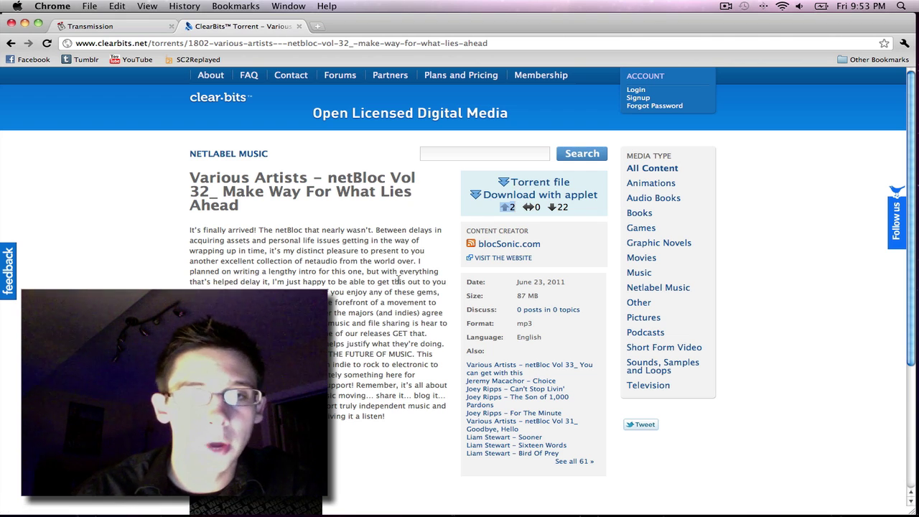
{"action": "left_click", "coordinate": [531, 183]}
From the Downloads stack, drop the netBloc Vol 32 torrent onto Transmission in its space
{"action": "key", "text": "F8"}
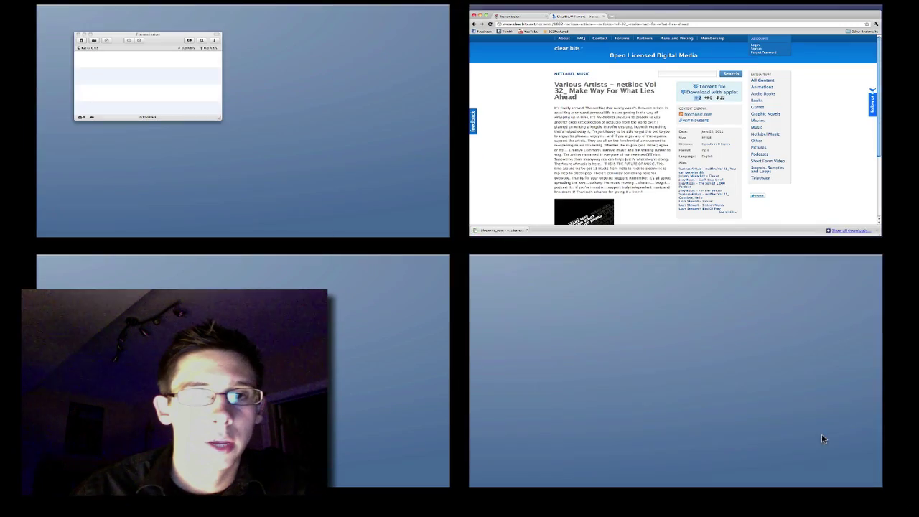
{"action": "left_click", "coordinate": [255, 79]}
{"action": "mouse_move", "coordinate": [733, 507]}
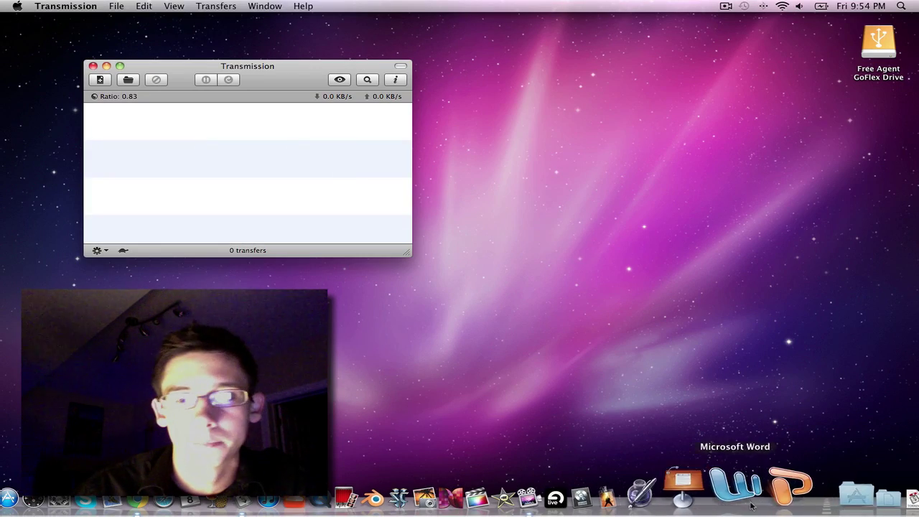
{"action": "left_click", "coordinate": [828, 496]}
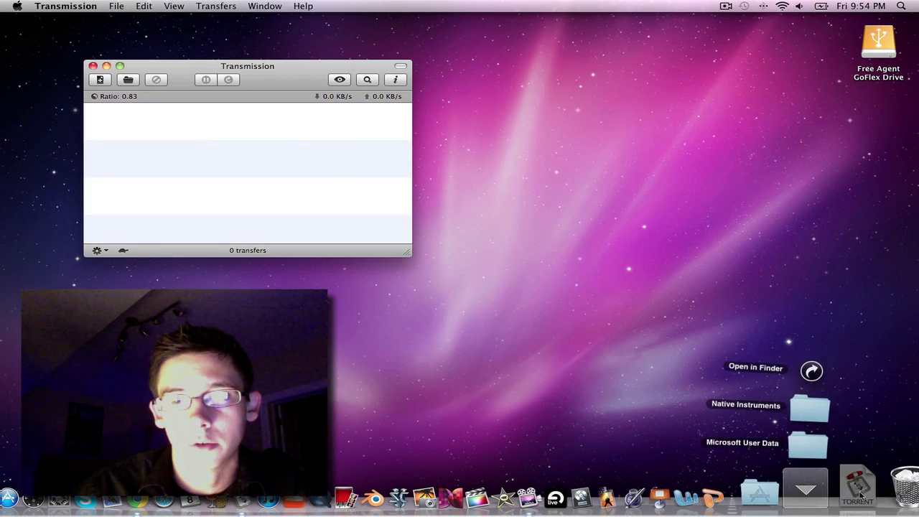
{"action": "left_click", "coordinate": [869, 487]}
{"action": "left_click_drag", "start_coordinate": [874, 443], "coordinate": [273, 181]}
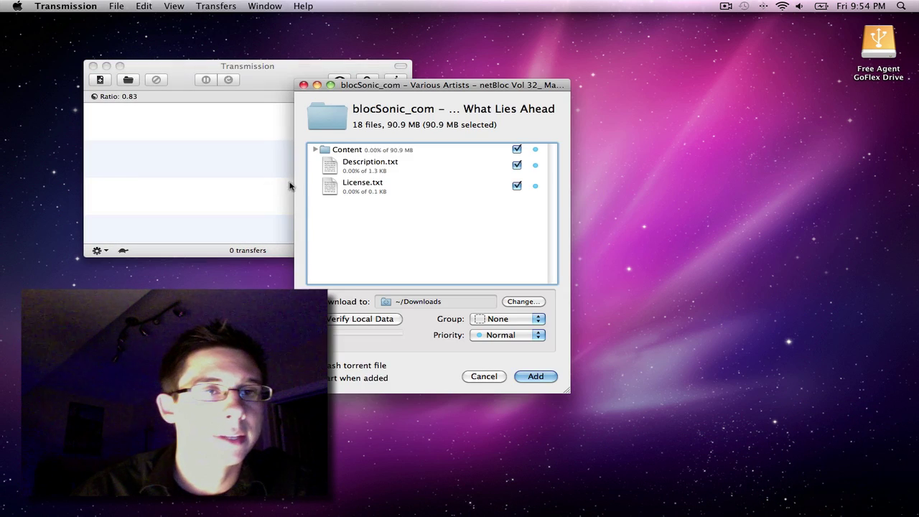
Move the add dialog aside and review the 18 tracks in the Content folder
{"action": "left_click_drag", "start_coordinate": [399, 89], "coordinate": [523, 41]}
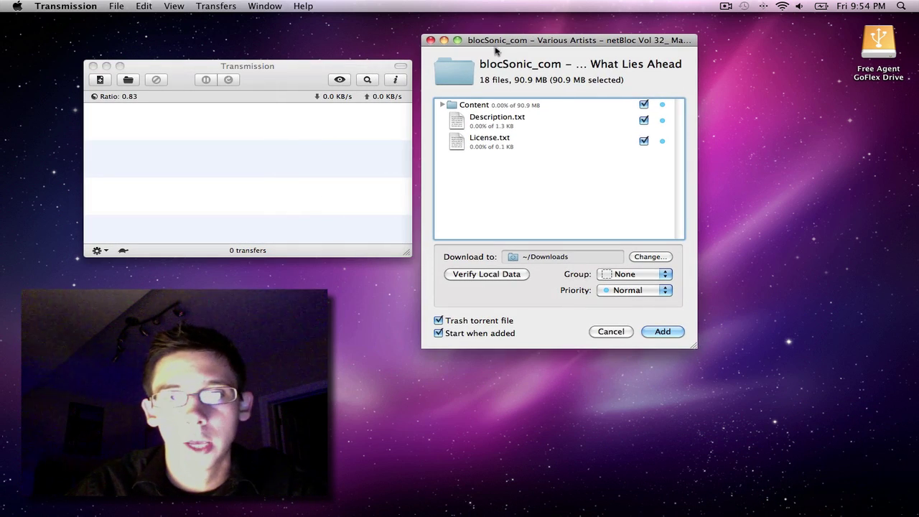
{"action": "left_click", "coordinate": [441, 106]}
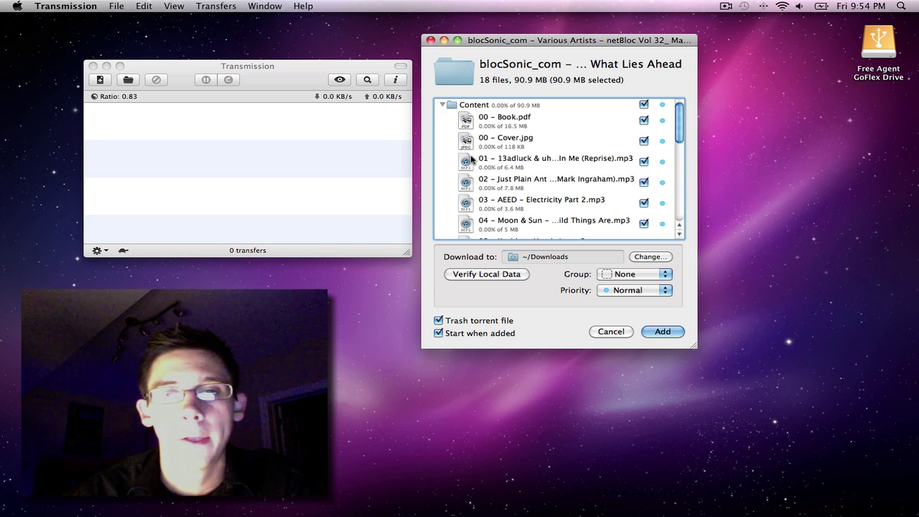
{"action": "scroll", "coordinate": [468, 146], "scroll_direction": "down", "scroll_amount": 6}
{"action": "scroll", "coordinate": [469, 146], "scroll_direction": "up", "scroll_amount": 6}
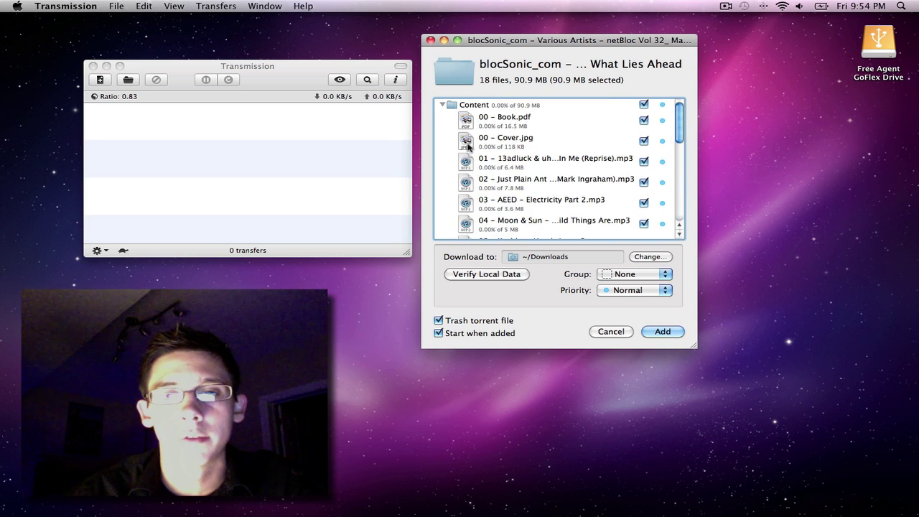
{"action": "left_click", "coordinate": [442, 105]}
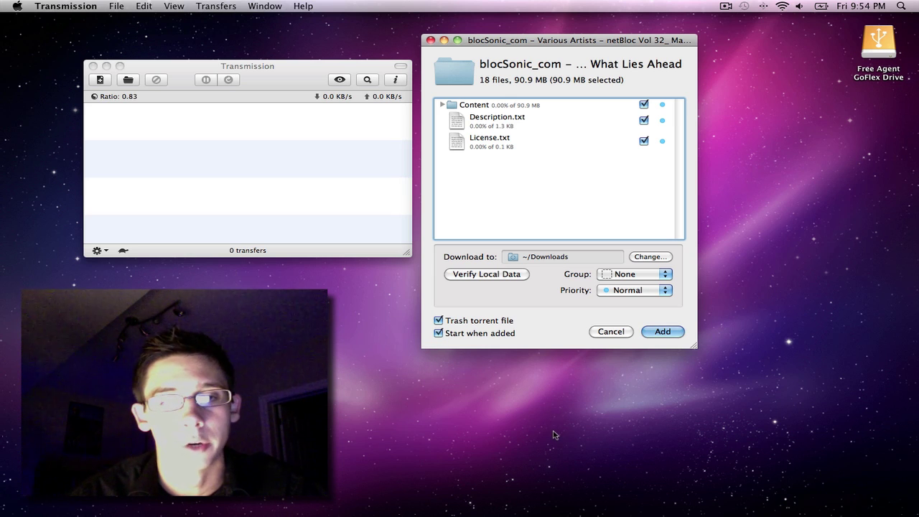
Add the netBloc Vol 32 torrent and move the Transmission window toward the centre
{"action": "left_click", "coordinate": [662, 332]}
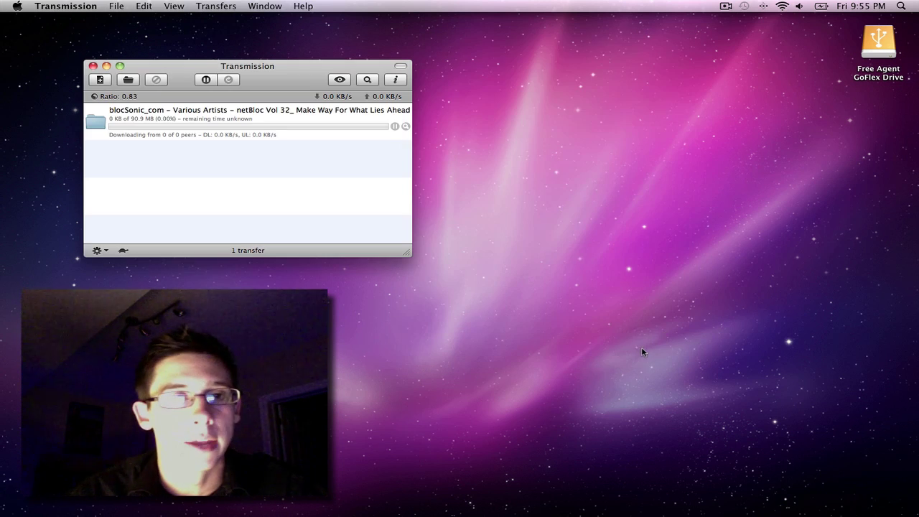
{"action": "left_click_drag", "start_coordinate": [291, 78], "coordinate": [476, 127]}
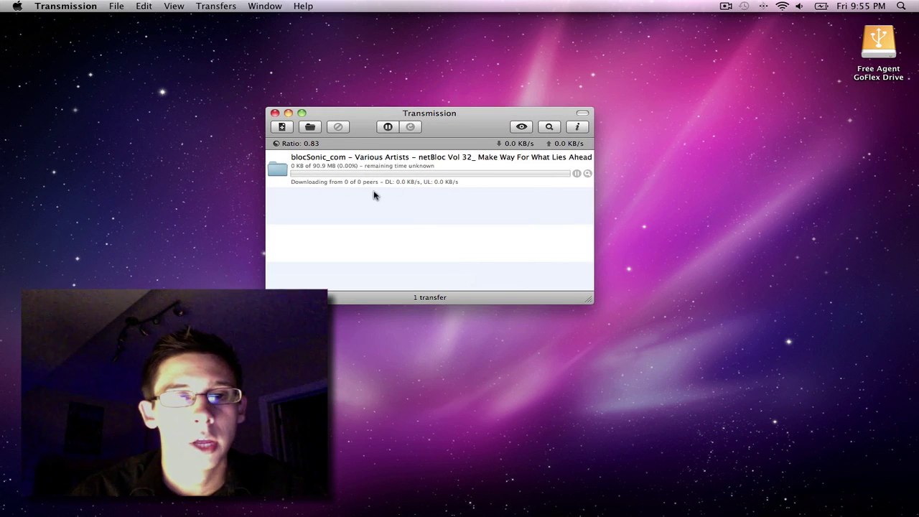
{"action": "left_click_drag", "start_coordinate": [377, 184], "coordinate": [364, 191]}
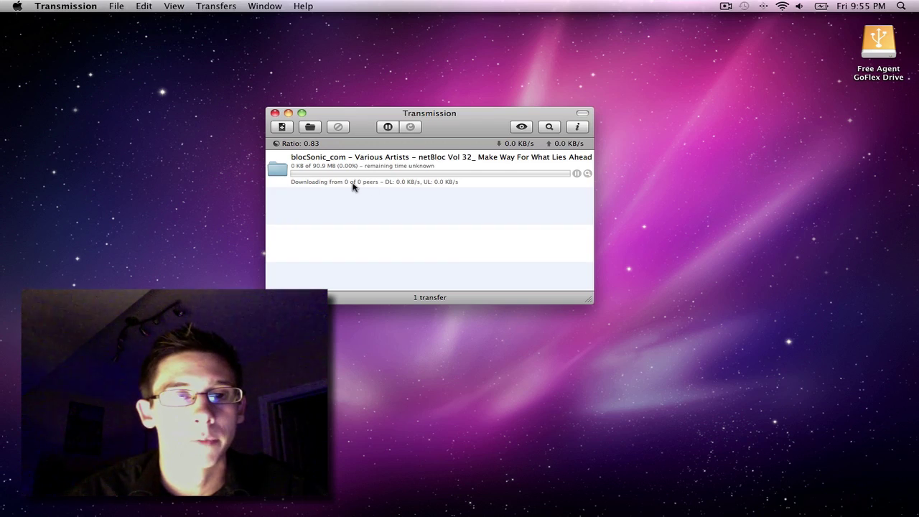
Glance at the ClearBits page in the Chrome space, then return to Transmission
{"action": "key", "text": "F8"}
{"action": "left_click", "coordinate": [488, 225]}
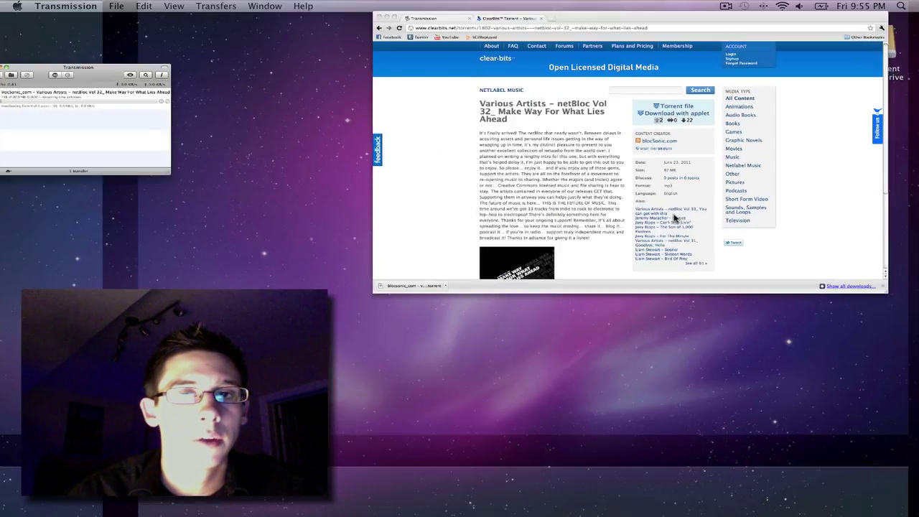
{"action": "key", "text": "F8"}
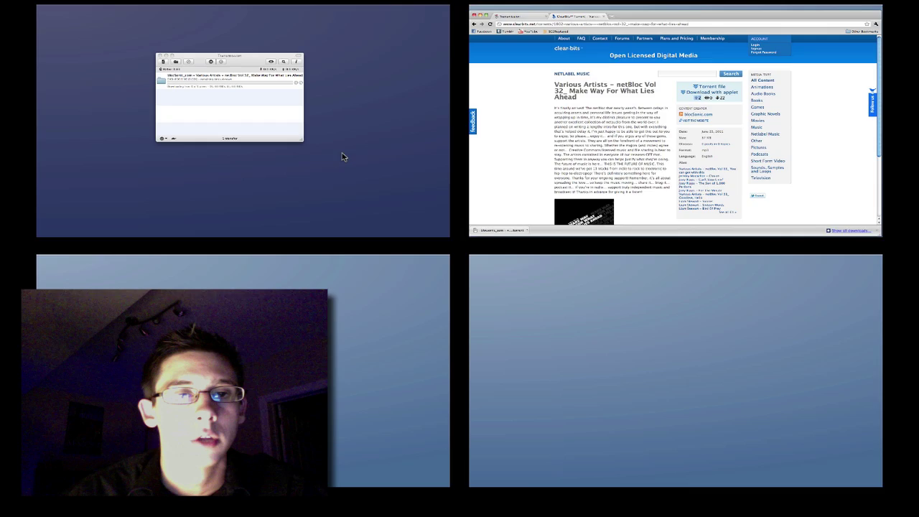
{"action": "left_click", "coordinate": [344, 154]}
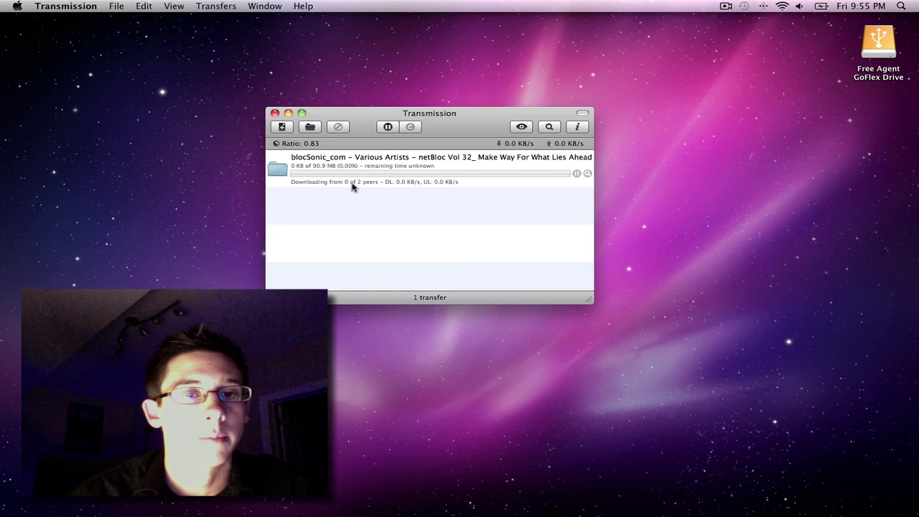
Move the Transmission window up-left while the download reaches 1.9 of 90.9 MB
{"action": "left_click_drag", "start_coordinate": [435, 120], "coordinate": [379, 101]}
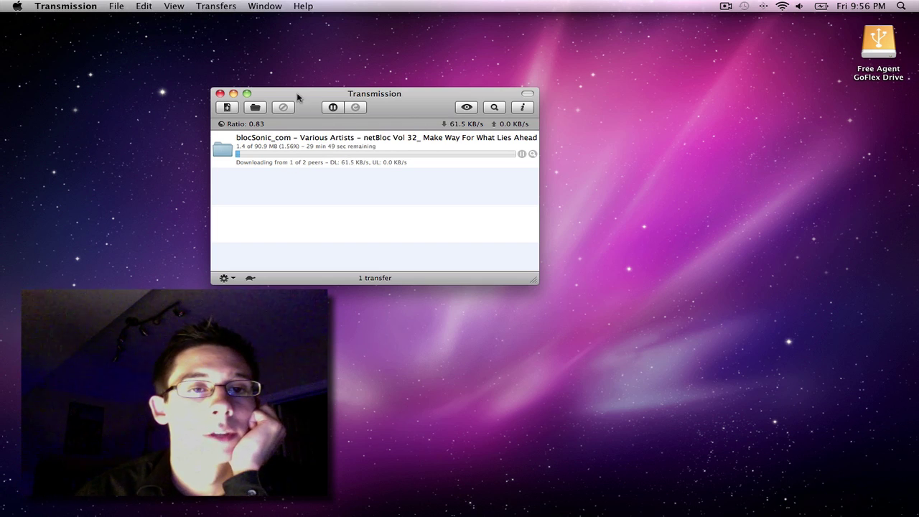
{"action": "left_click_drag", "start_coordinate": [302, 95], "coordinate": [201, 73]}
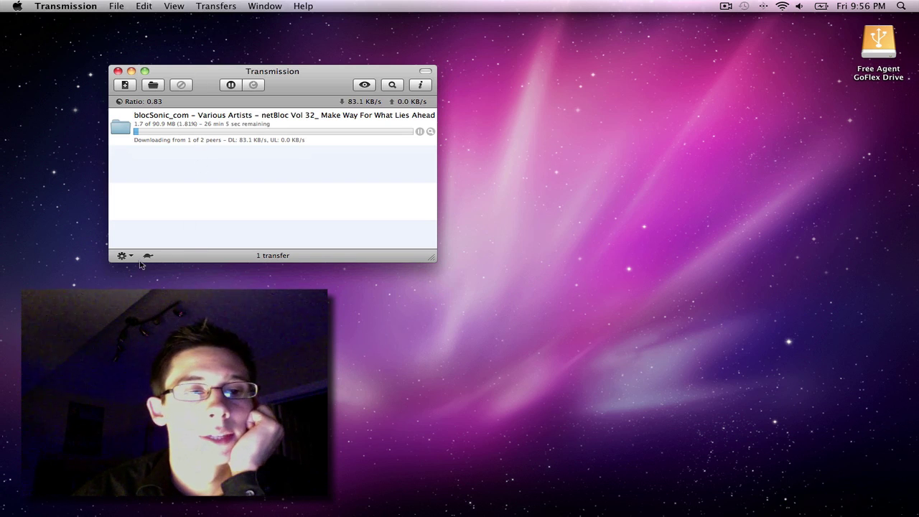
{"action": "mouse_move", "coordinate": [847, 511]}
{"action": "left_click", "coordinate": [855, 494]}
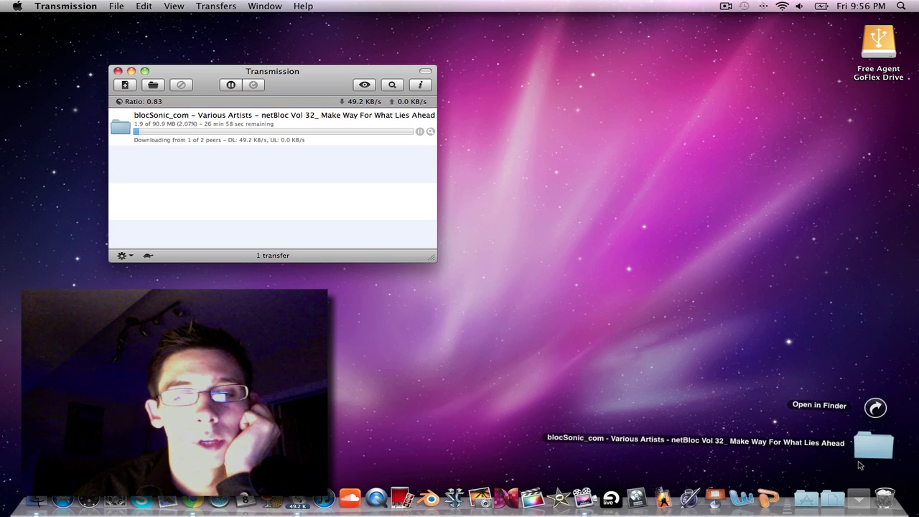
{"action": "left_click", "coordinate": [726, 368]}
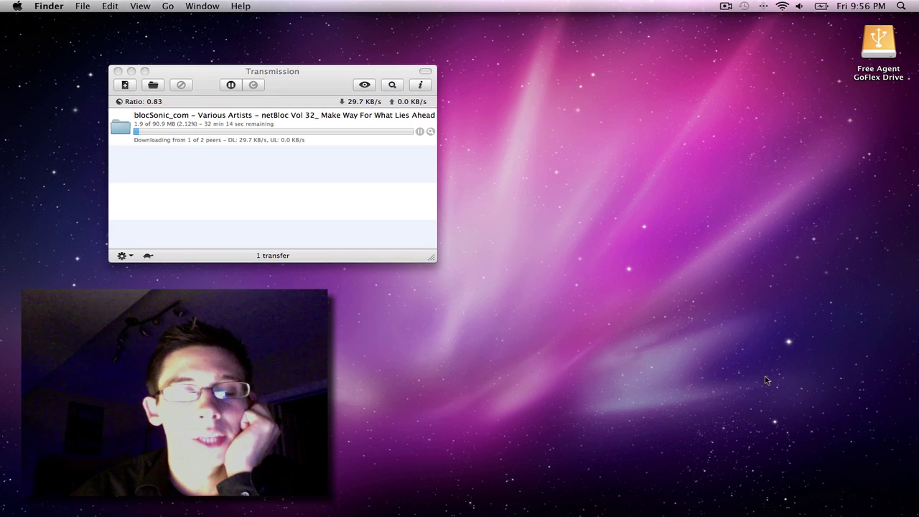
{"action": "left_click", "coordinate": [233, 129]}
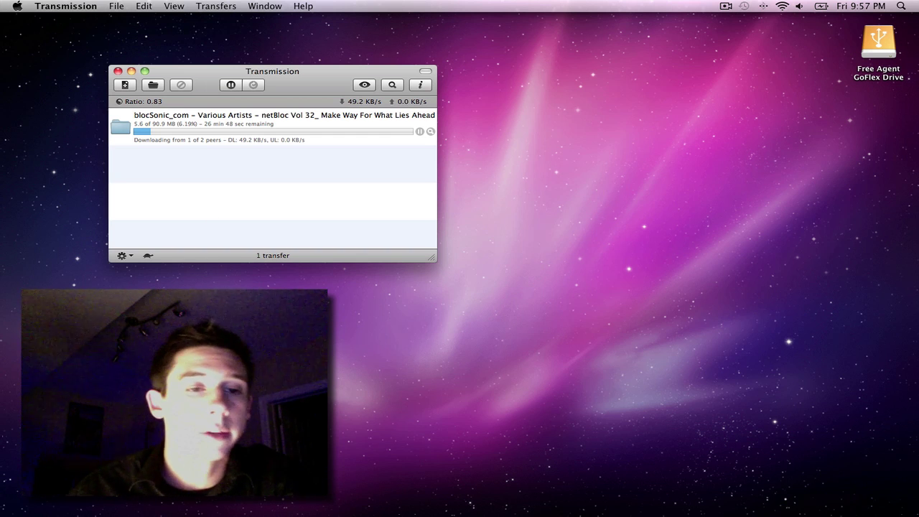
Nudge the Transmission window up-left while netBloc Vol 32 keeps downloading
{"action": "left_click_drag", "start_coordinate": [289, 79], "coordinate": [252, 68]}
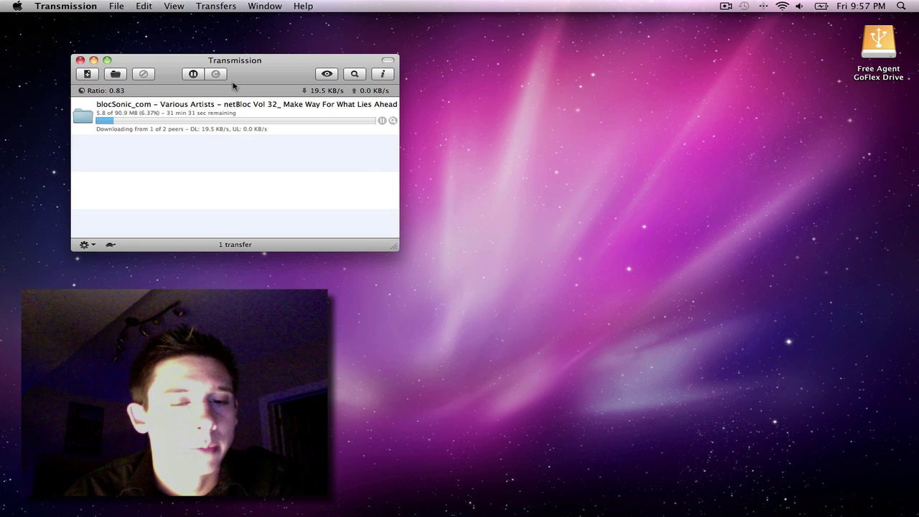